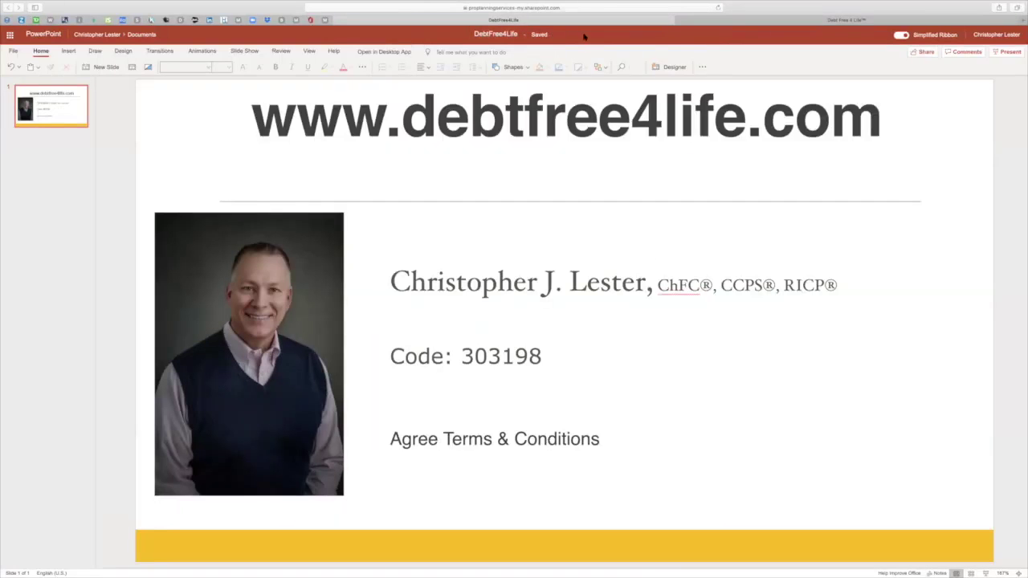
pyautogui.click(711, 18)
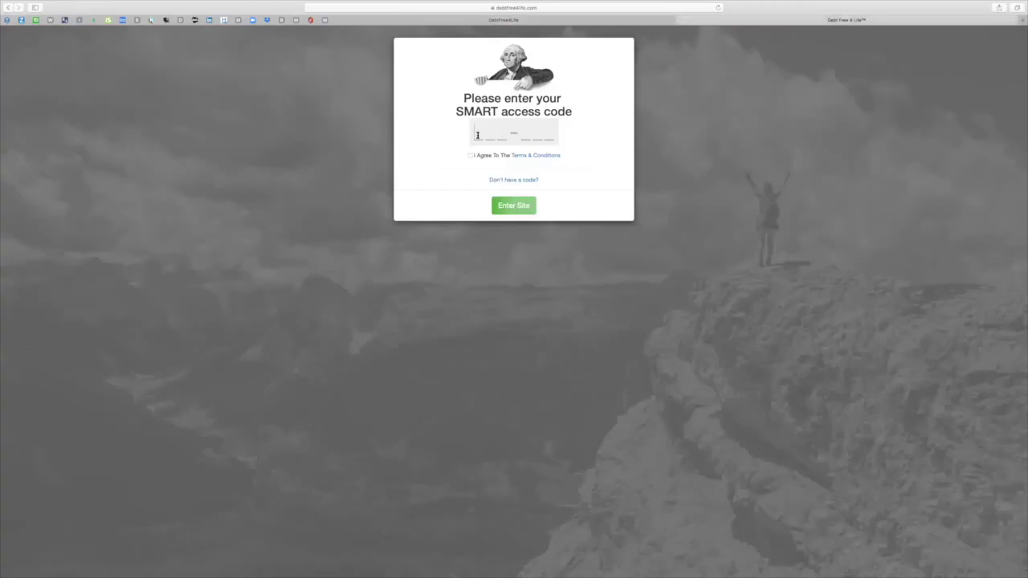
pyautogui.click(477, 135)
pyautogui.write('303')
pyautogui.write('198')
pyautogui.click(470, 155)
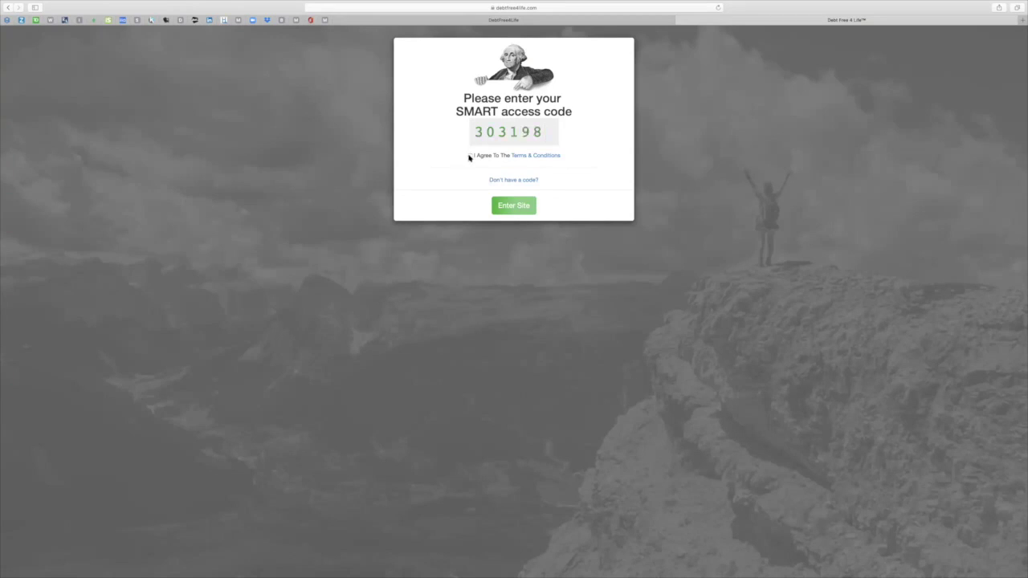
pyautogui.click(519, 206)
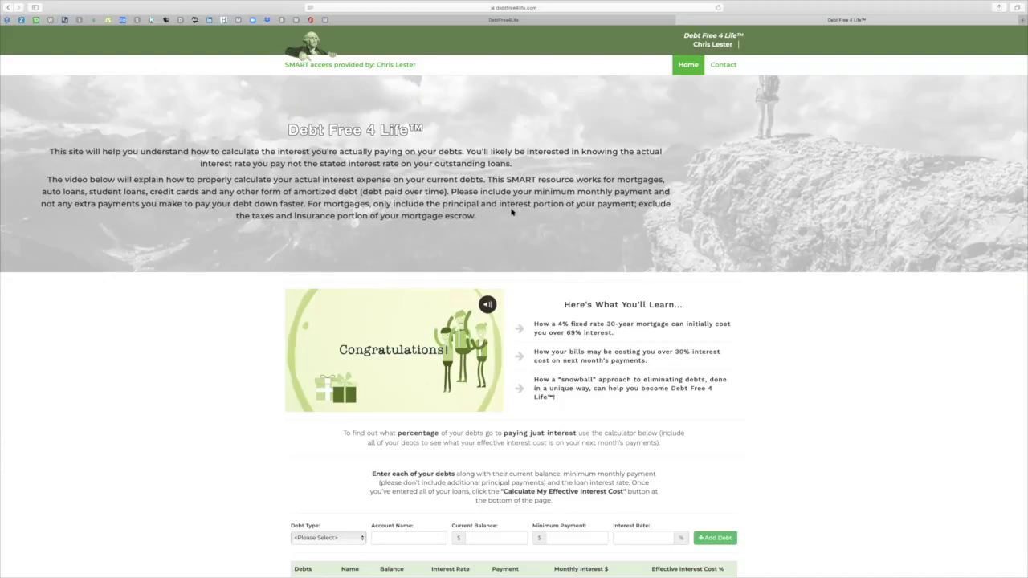
# Scroll down to the empty debt calculator table
pyautogui.scroll(-3, 511, 211)
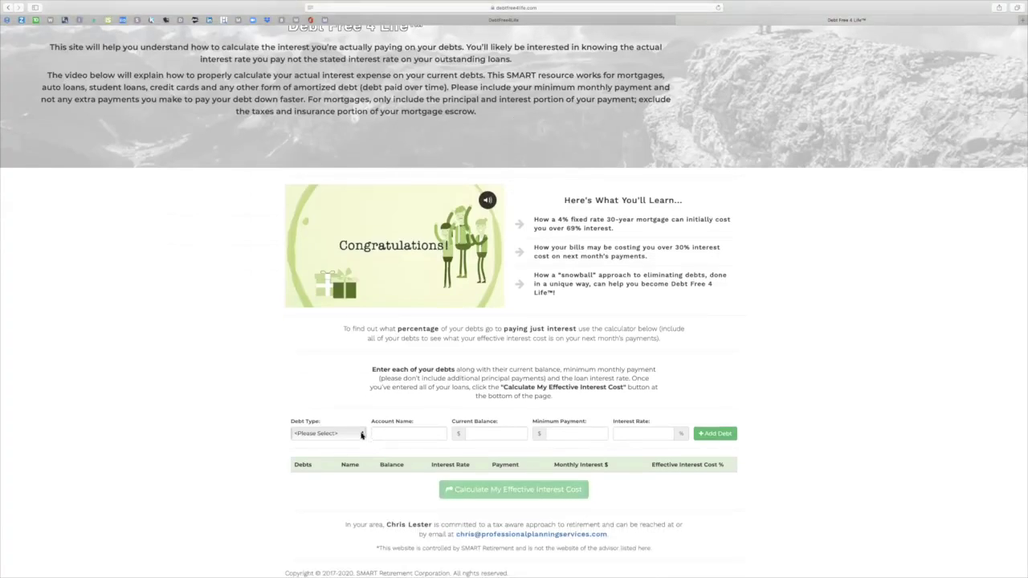
# Enter a Student Loan named Sallie Mae: balance 50000, payment 530, interest 5.5%
pyautogui.click(361, 434)
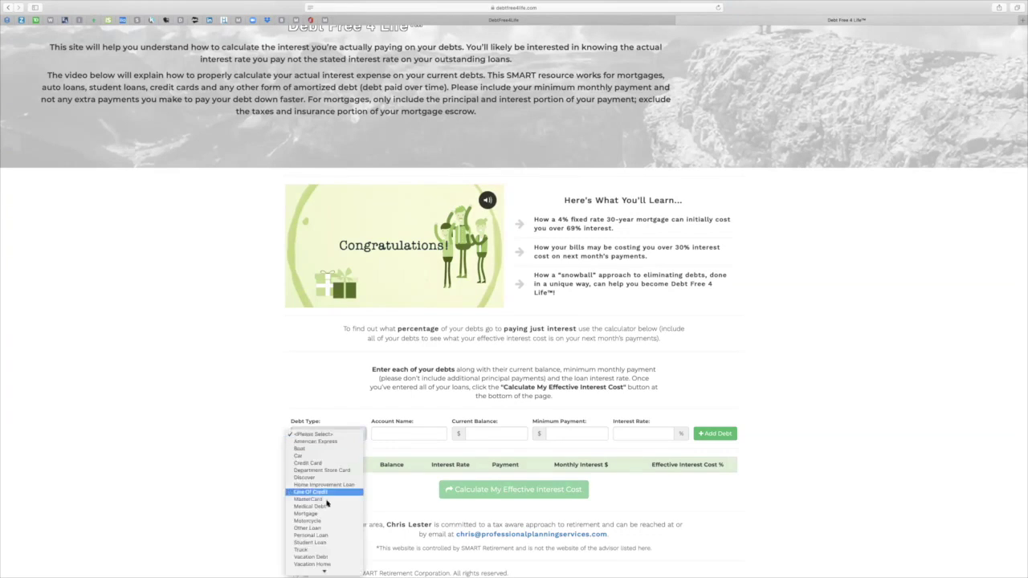
pyautogui.click(319, 543)
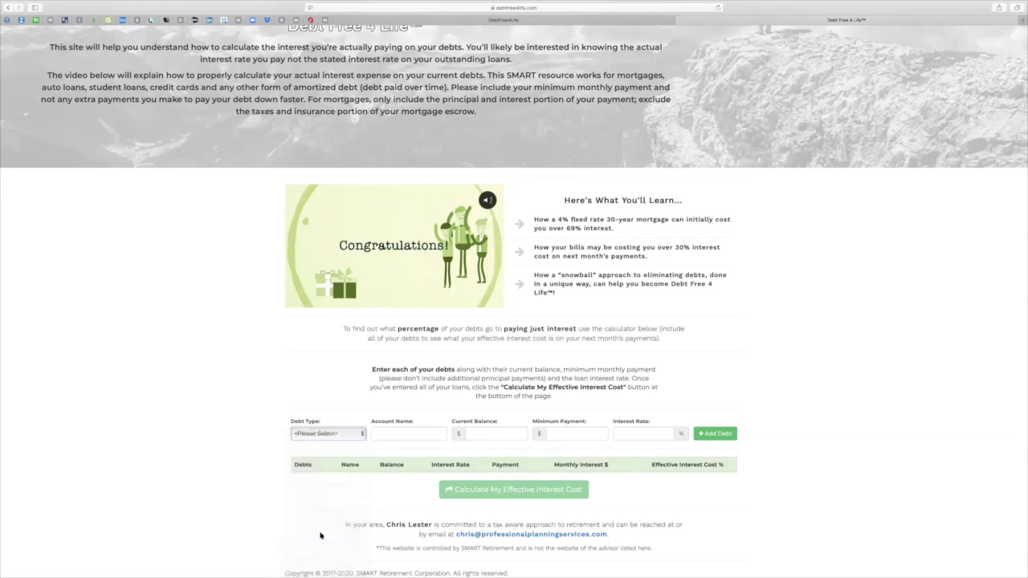
pyautogui.click(384, 436)
pyautogui.write('Salli')
pyautogui.write('e')
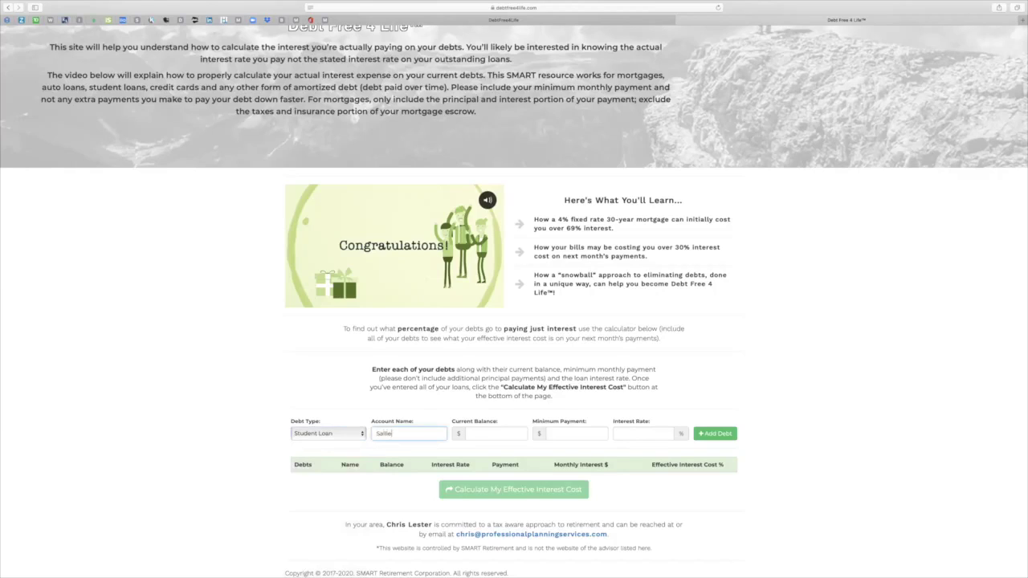
pyautogui.write(' Mae')
pyautogui.press('Tab')
pyautogui.write('5000')
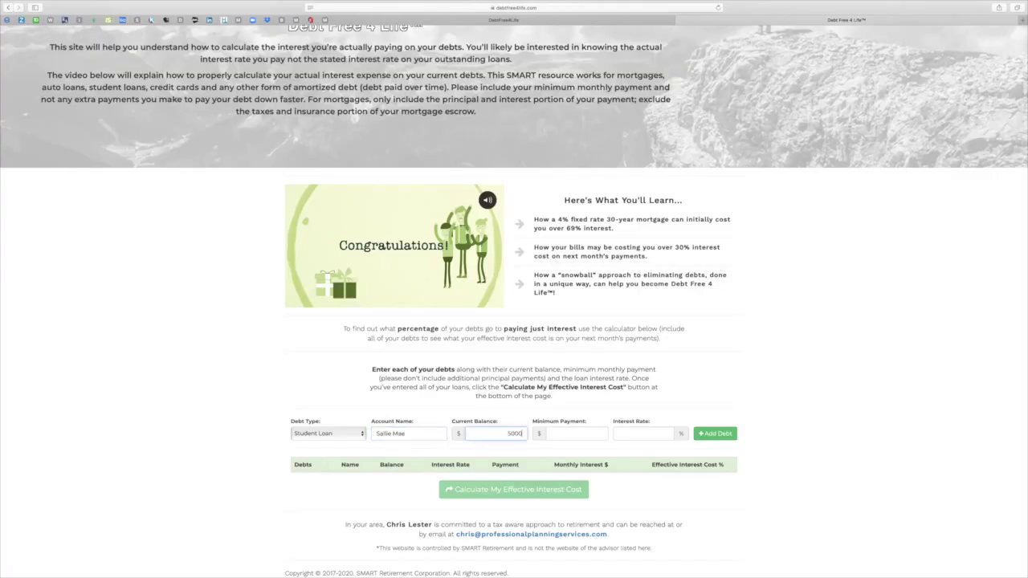
pyautogui.write('0')
pyautogui.press('Tab')
pyautogui.write('0')
pyautogui.press('Tab')
pyautogui.write('.5')
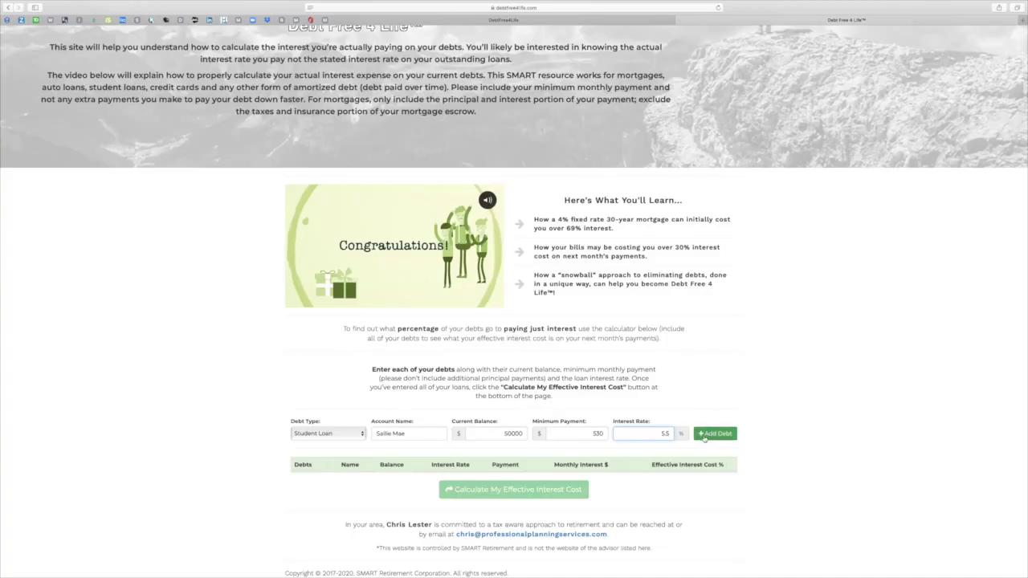
# Add the Sallie Mae row, showing $229 monthly interest and 43.24% effective cost
pyautogui.click(704, 437)
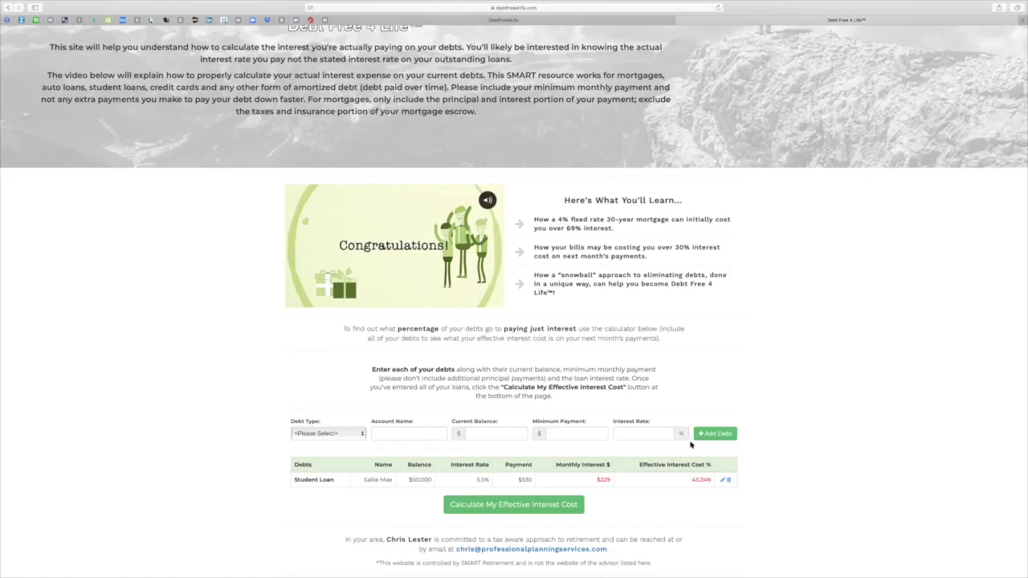
# Enter a second debt named House: balance 230000, payment 1122, interest 3.5%
pyautogui.click(702, 434)
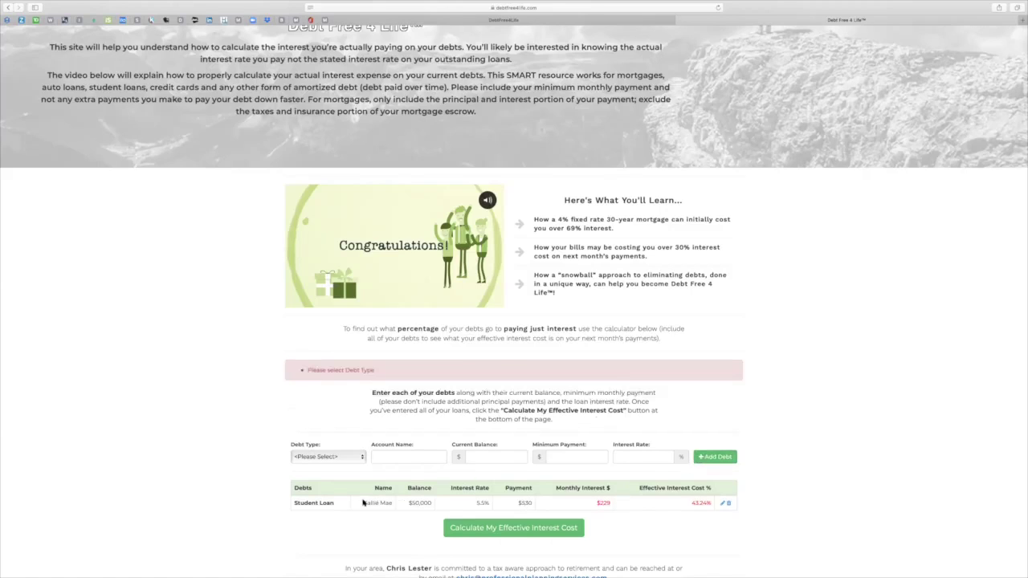
pyautogui.click(383, 457)
pyautogui.write('House')
pyautogui.press('Tab')
pyautogui.write('23')
pyautogui.write('0000')
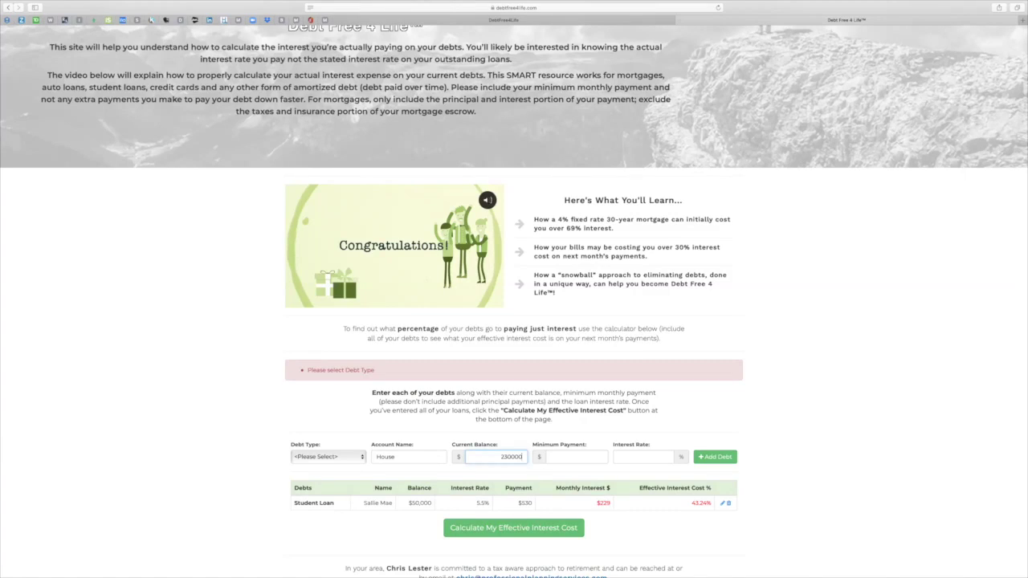
pyautogui.press('Tab')
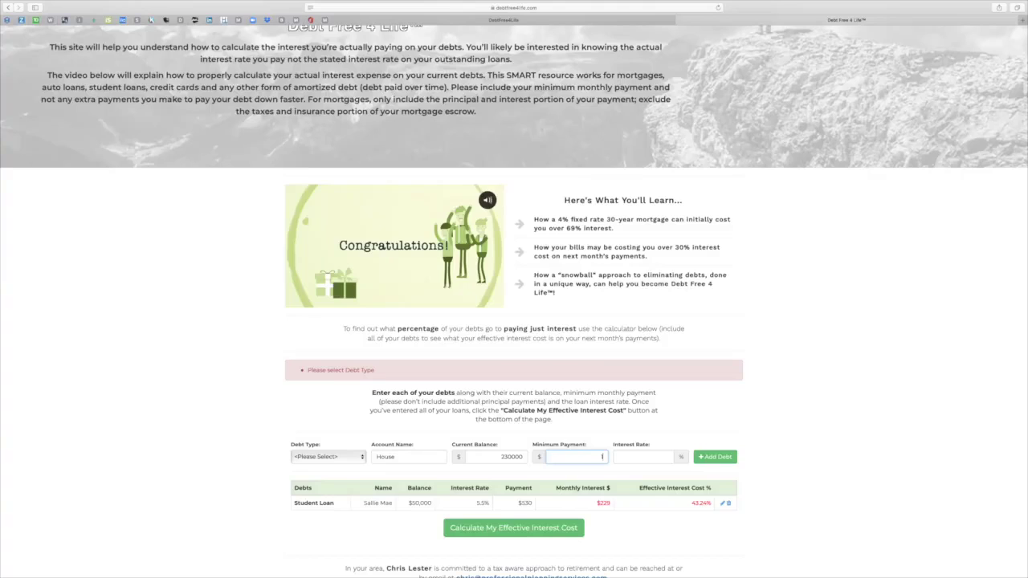
pyautogui.press('Tab')
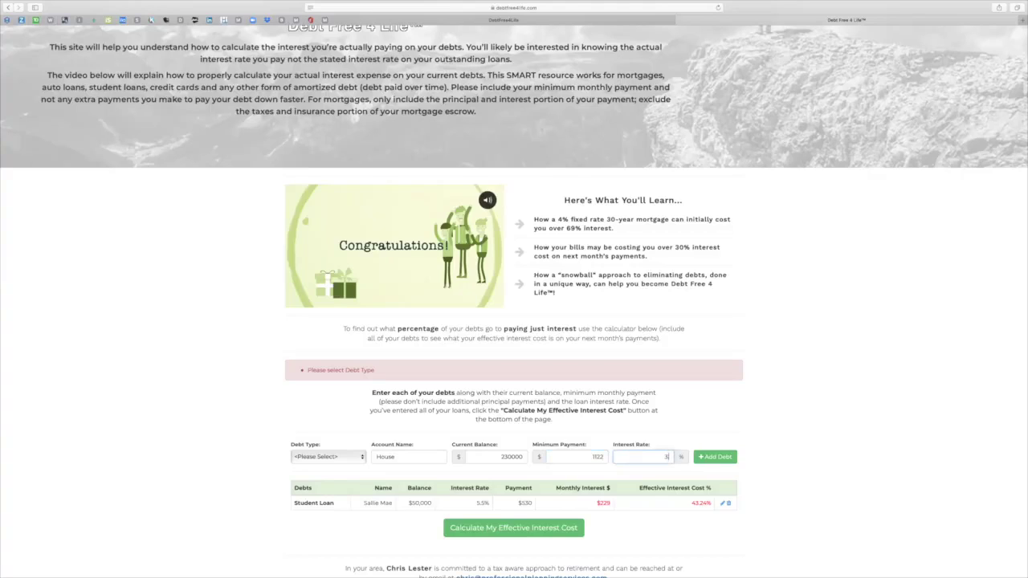
pyautogui.write('.5')
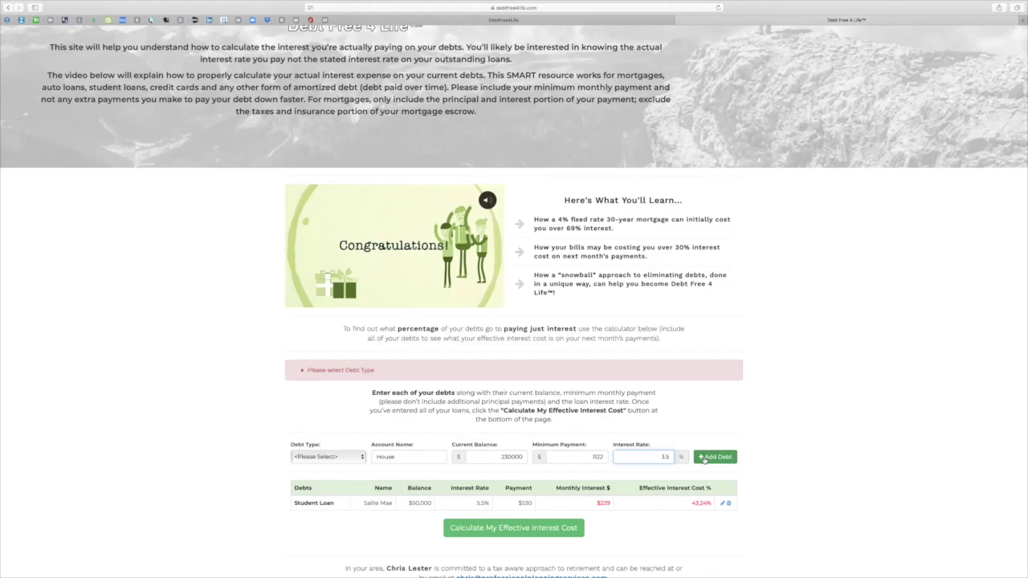
# Set the House debt type to Mortgage and add it to the table
pyautogui.click(705, 458)
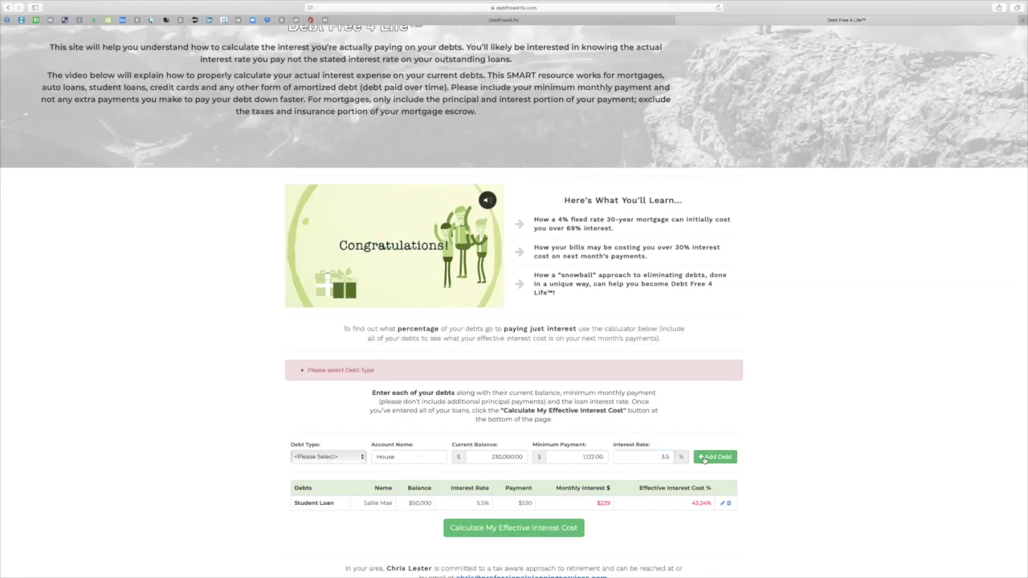
pyautogui.click(704, 458)
pyautogui.click(705, 459)
pyautogui.click(699, 458)
pyautogui.click(363, 459)
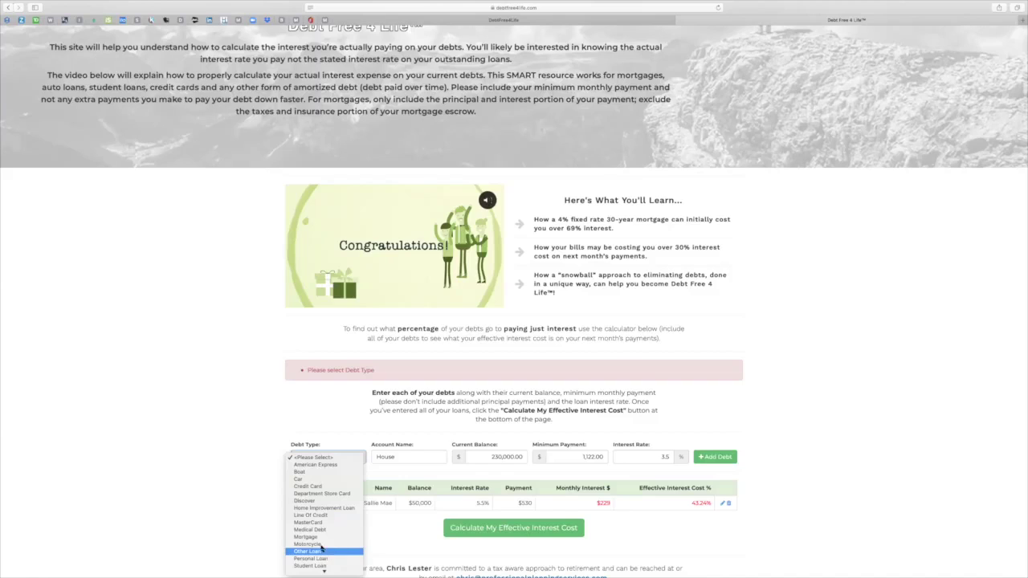
pyautogui.click(470, 455)
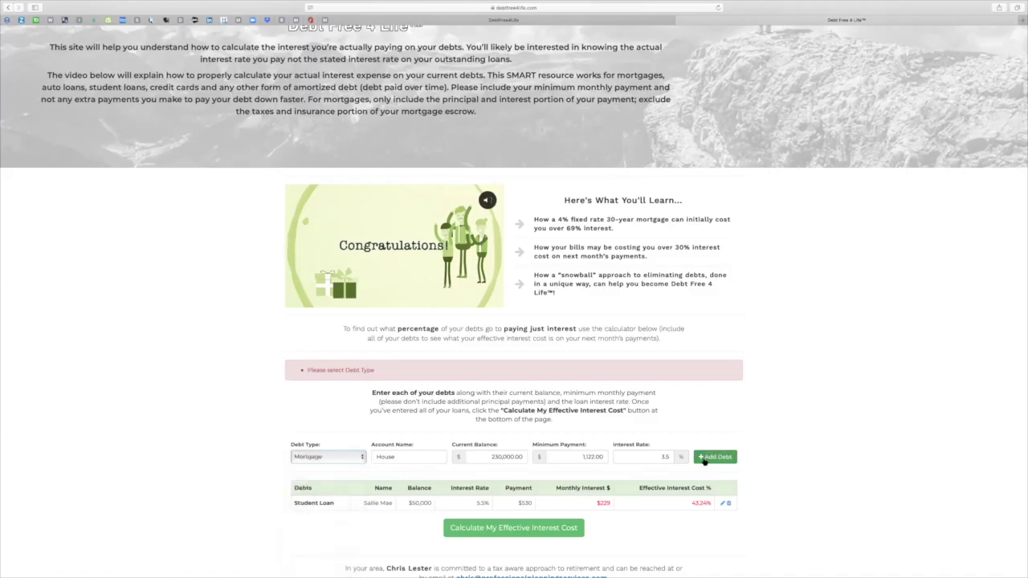
pyautogui.click(714, 457)
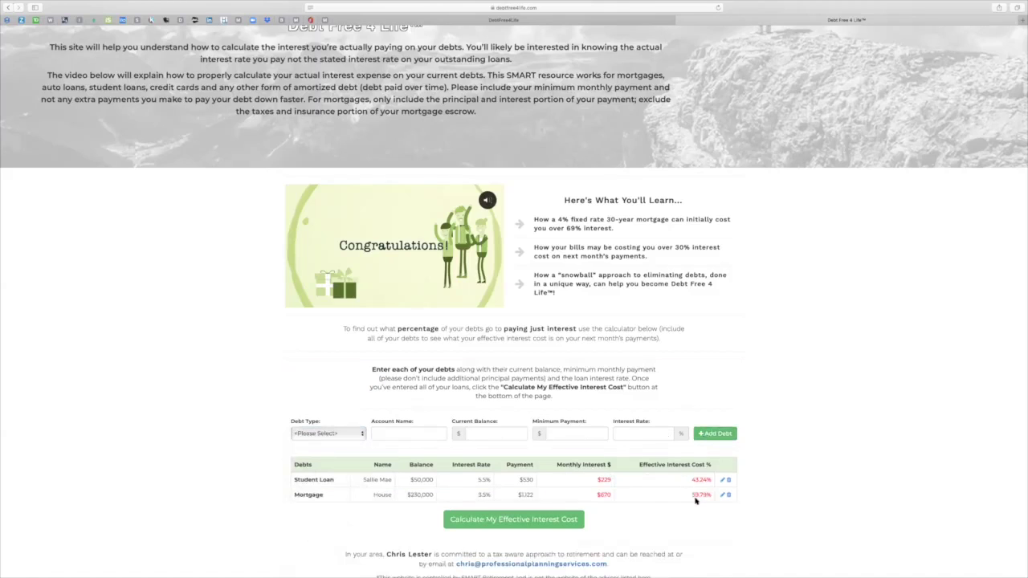